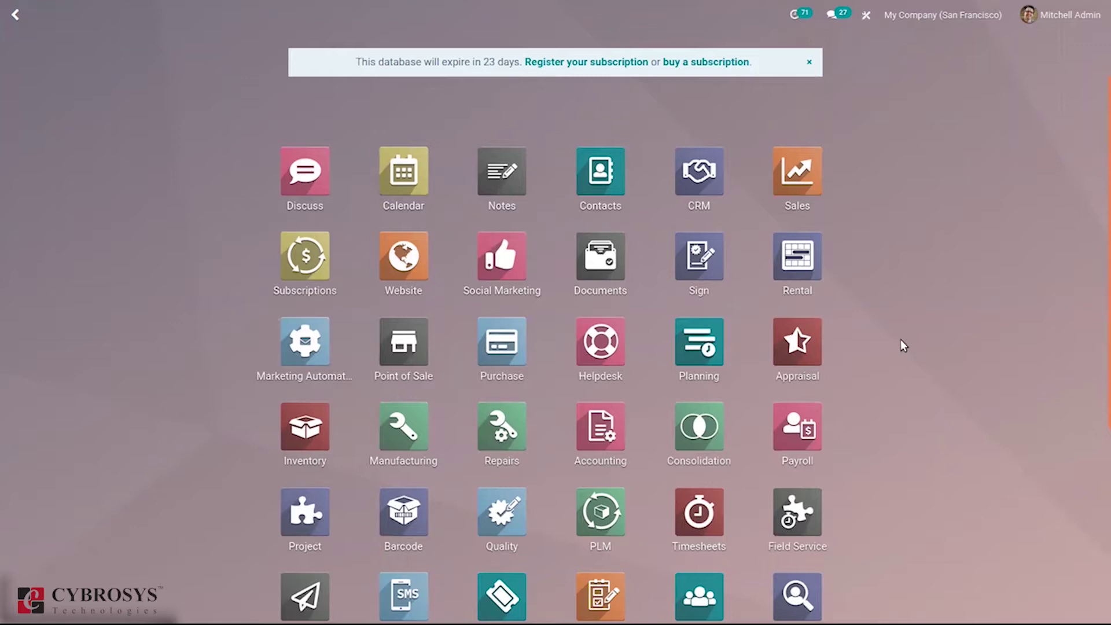
Step: Open the Accounting vendor Refunds list, showing the posted ₹525.00 Azure Interior refund
type("ac")
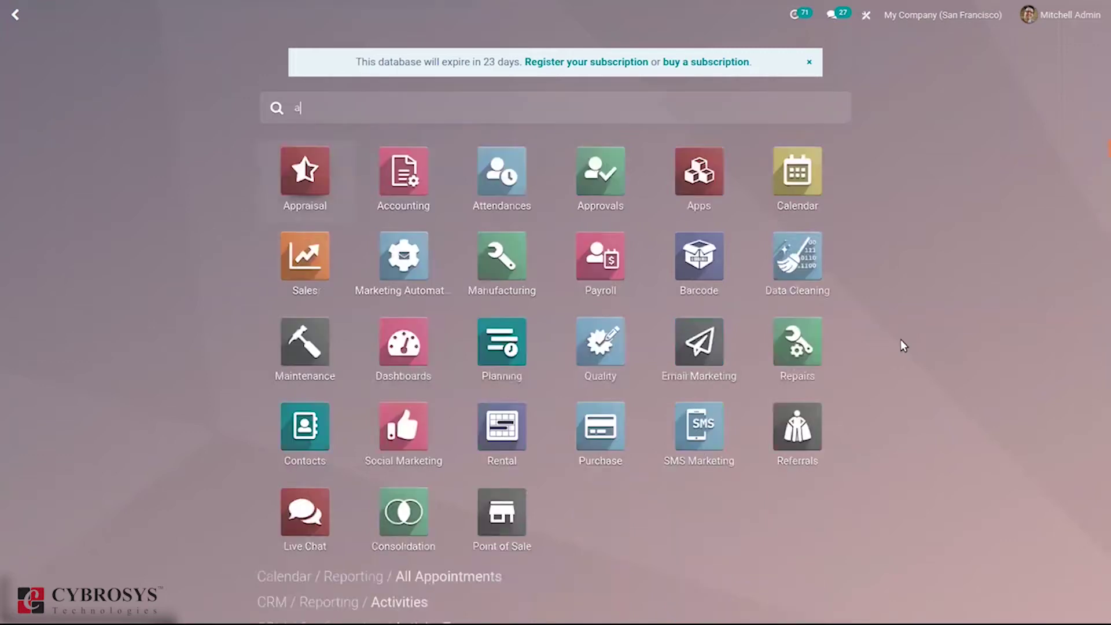
left_click(312, 177)
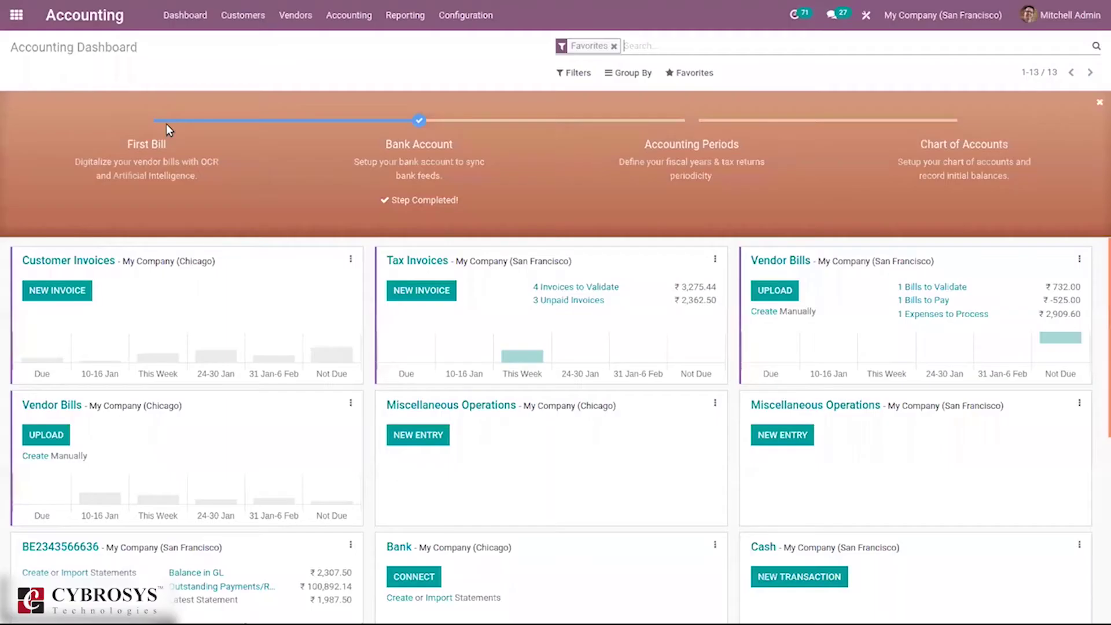
left_click(300, 14)
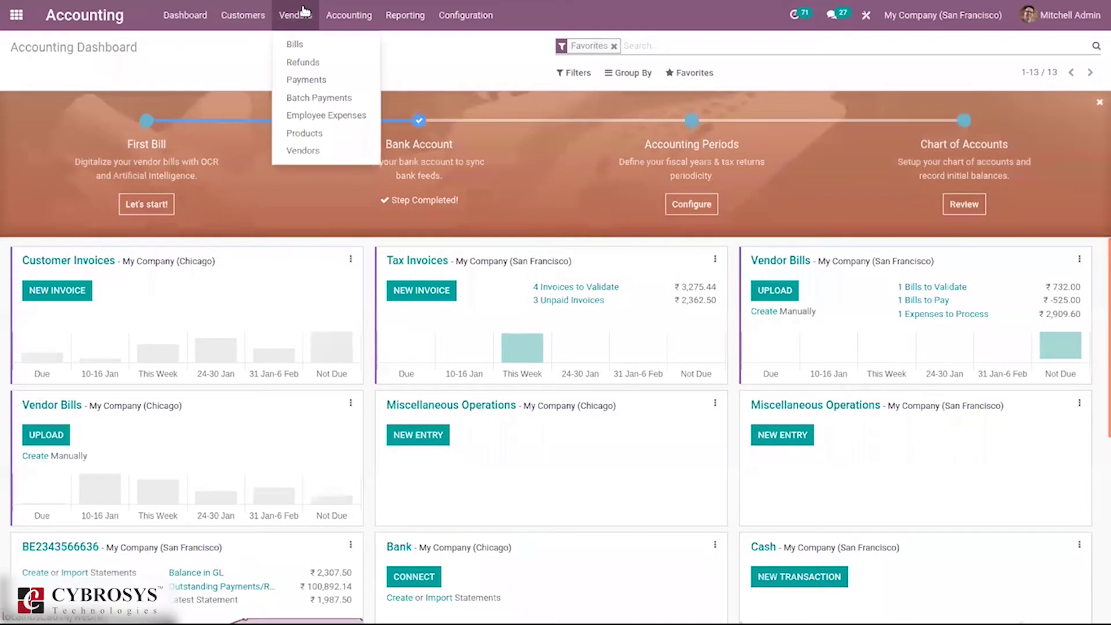
left_click(307, 62)
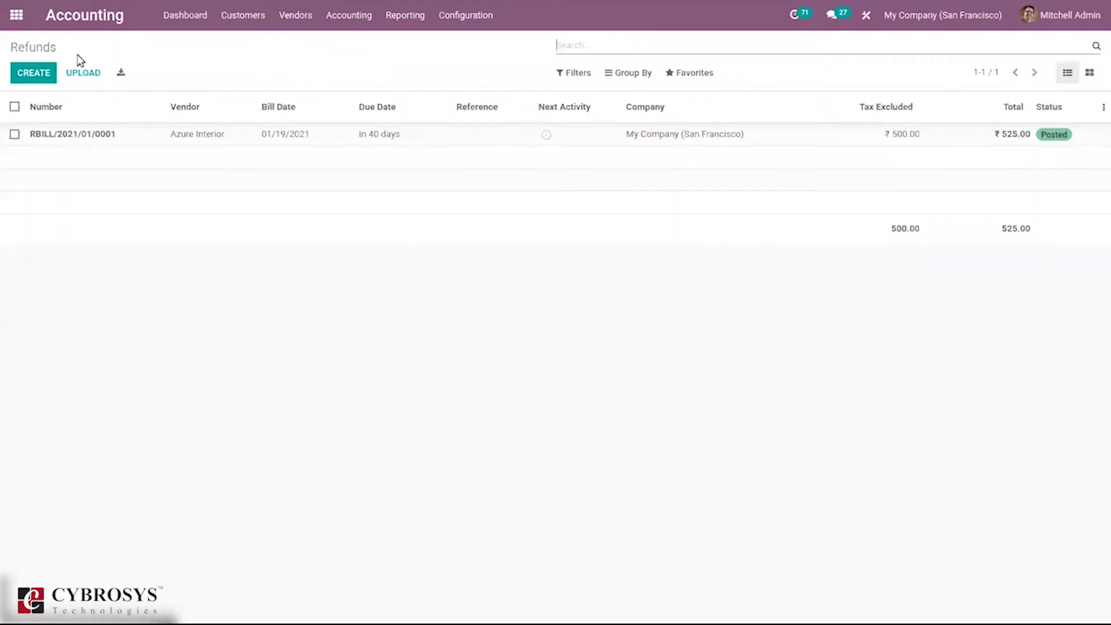
Step: Start a new vendor credit note with Azure Interior as the vendor
left_click(40, 72)
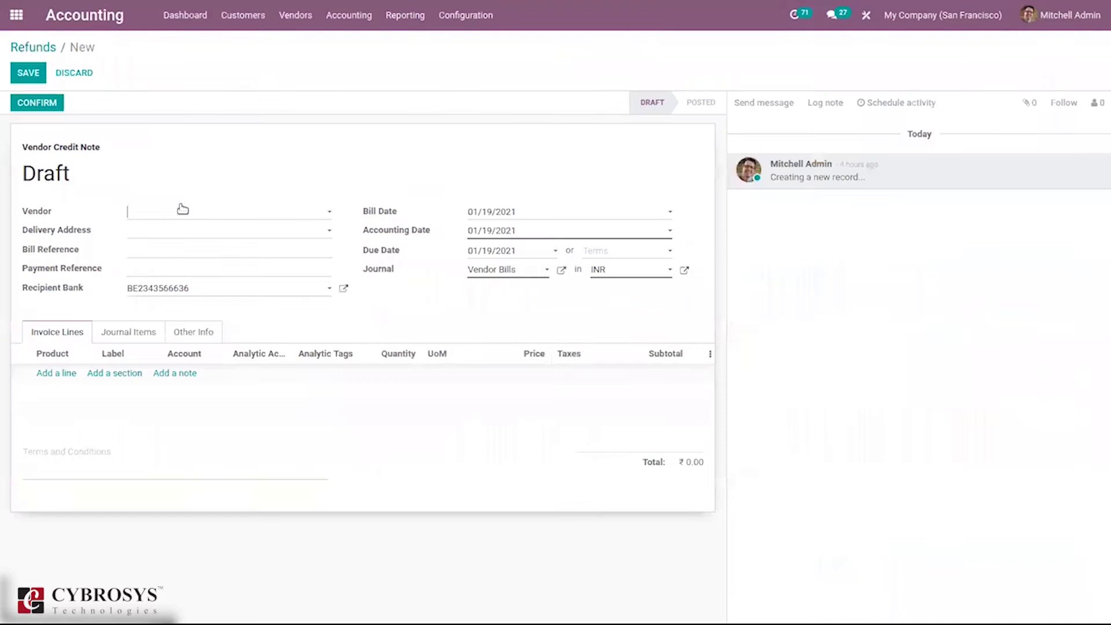
left_click(175, 217)
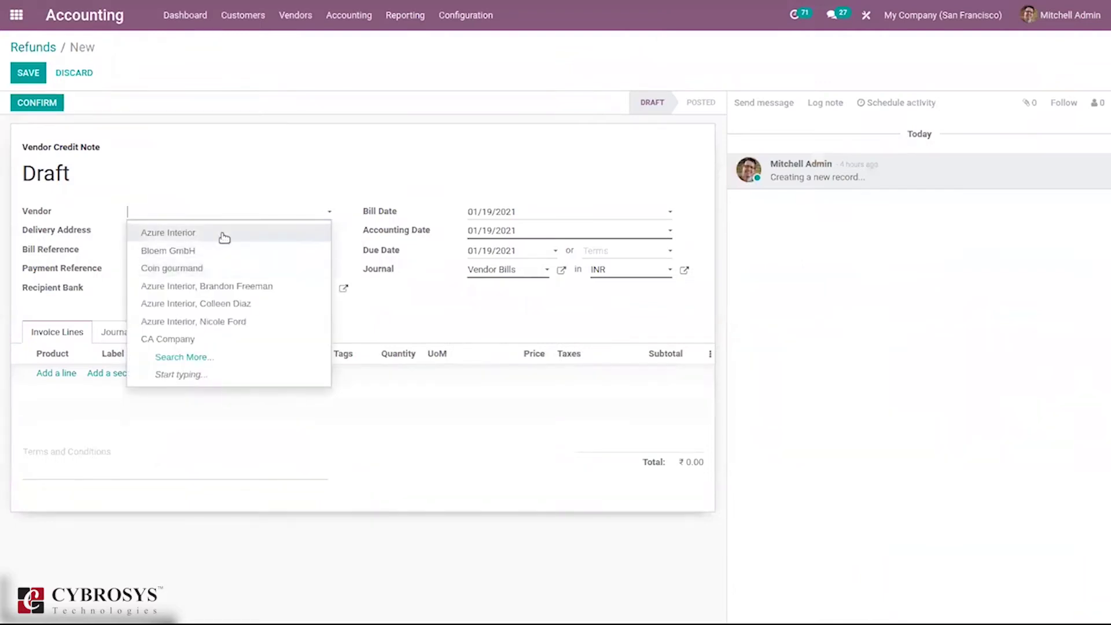
left_click(220, 236)
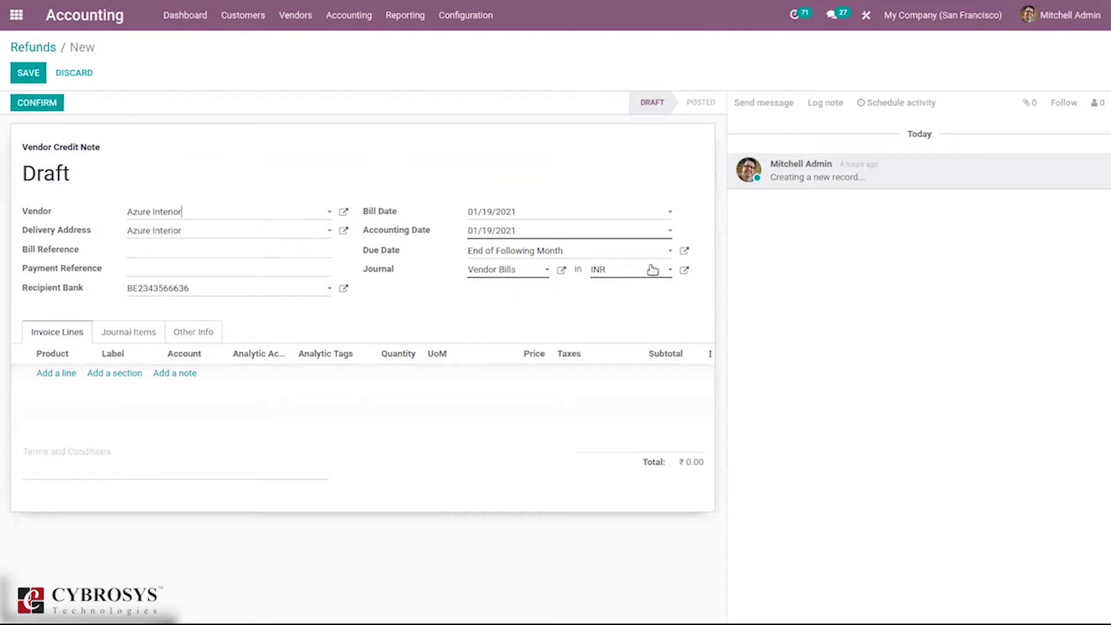
Step: Add a [E-COM07] Large Cabinet line at 800.00, making the total ₹840.00
left_click(45, 373)
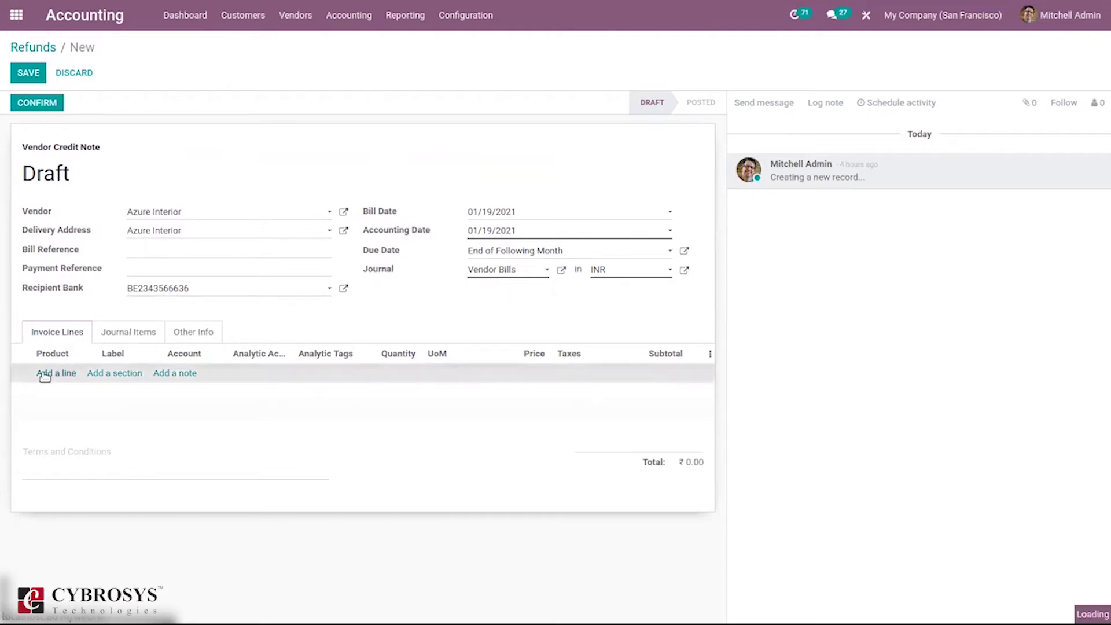
left_click(44, 376)
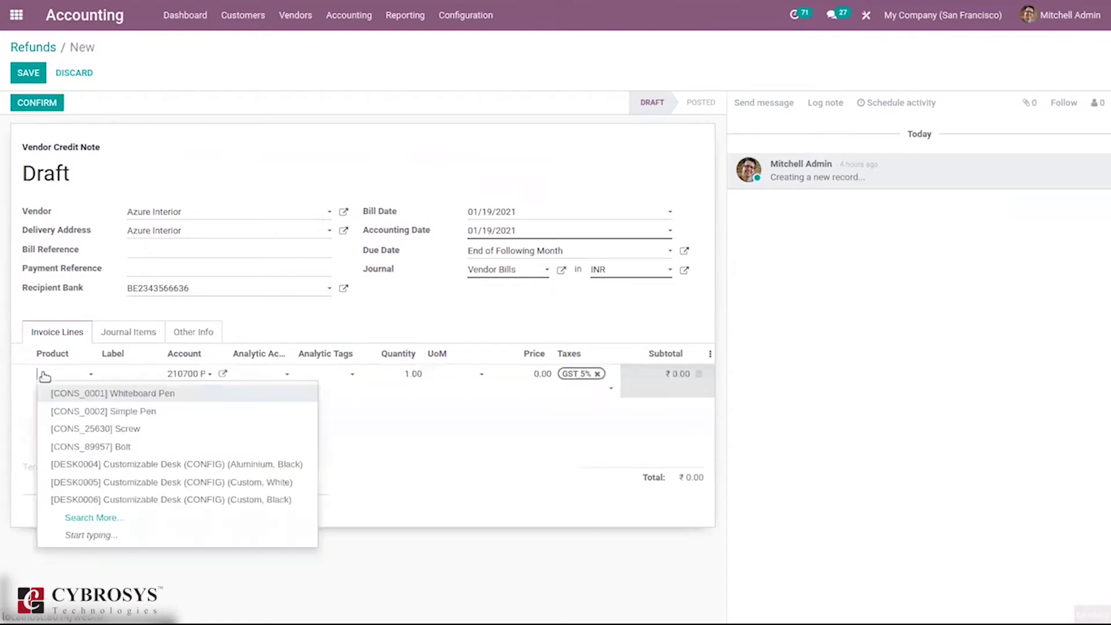
type("lar")
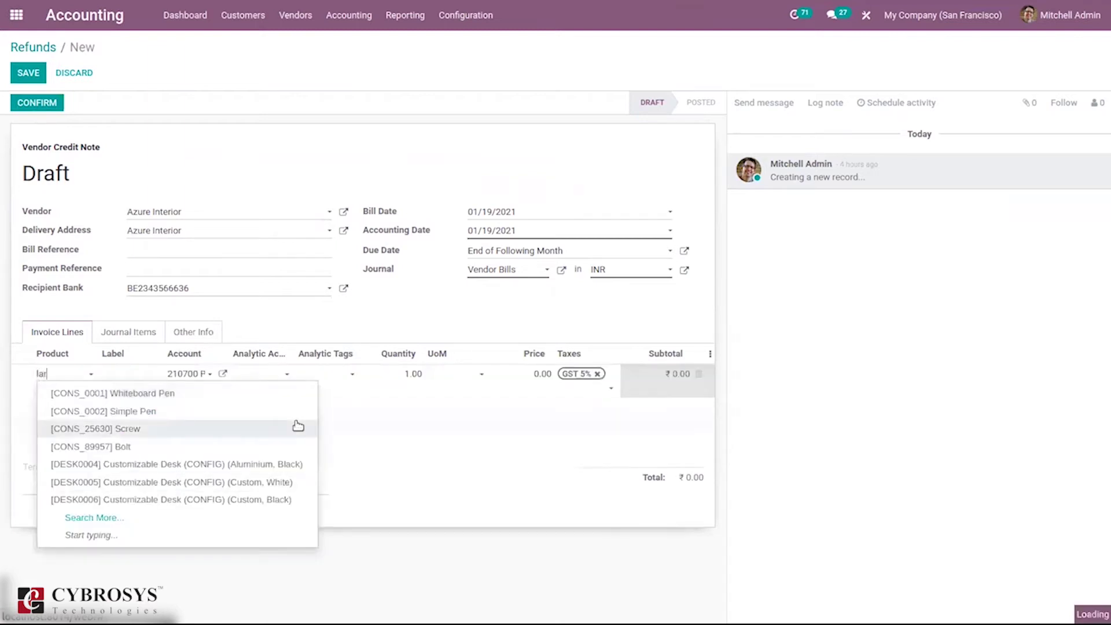
left_click(137, 395)
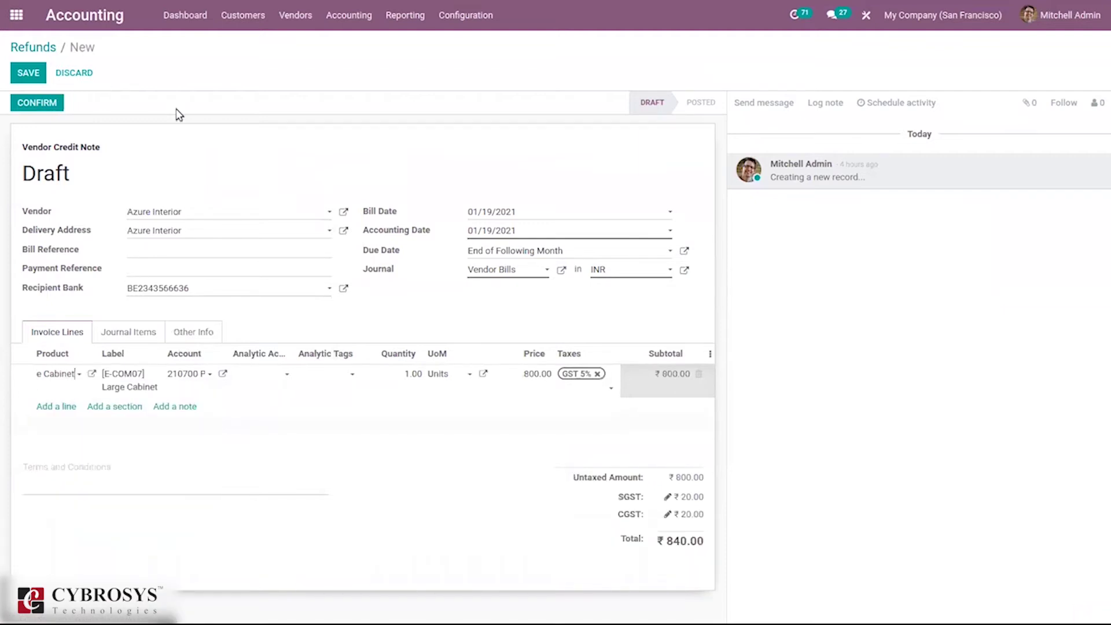
Step: Post credit note RBILL/2021/01/0002 and view its Purchases journal items: 840.00 Creditors, 800.00 expense
left_click(48, 106)
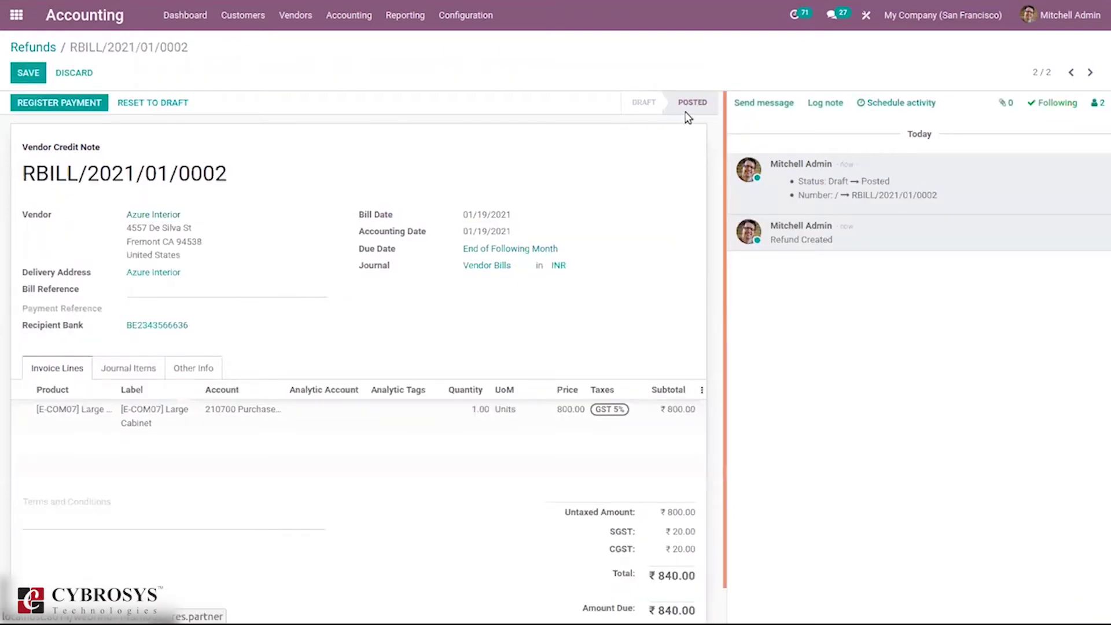
left_click(280, 16)
mouse_move(347, 15)
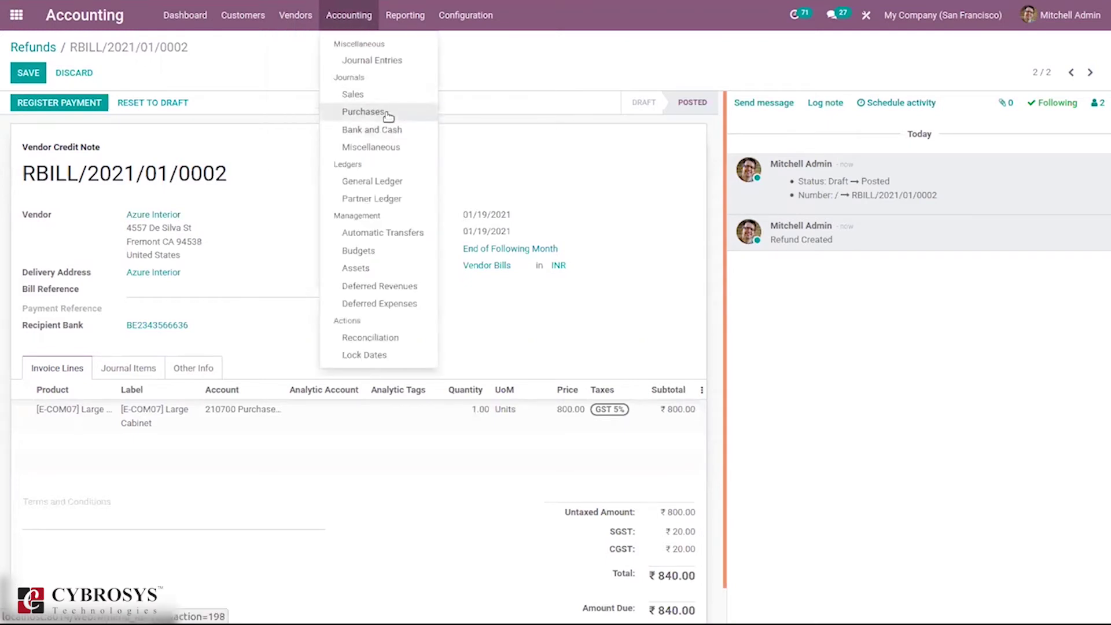
left_click(364, 112)
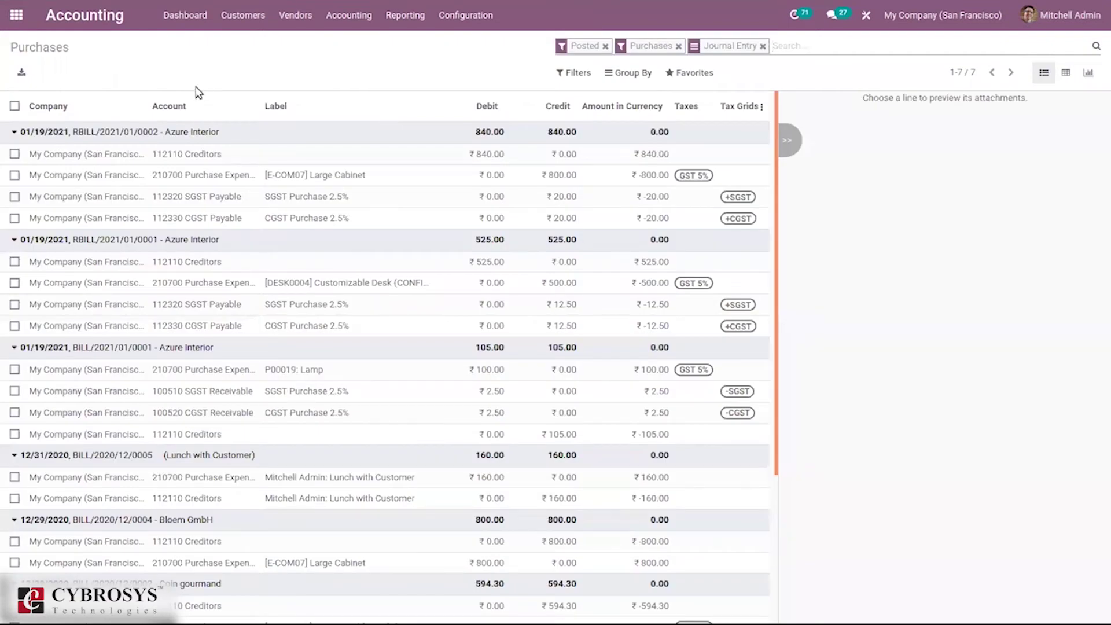
mouse_move(85, 134)
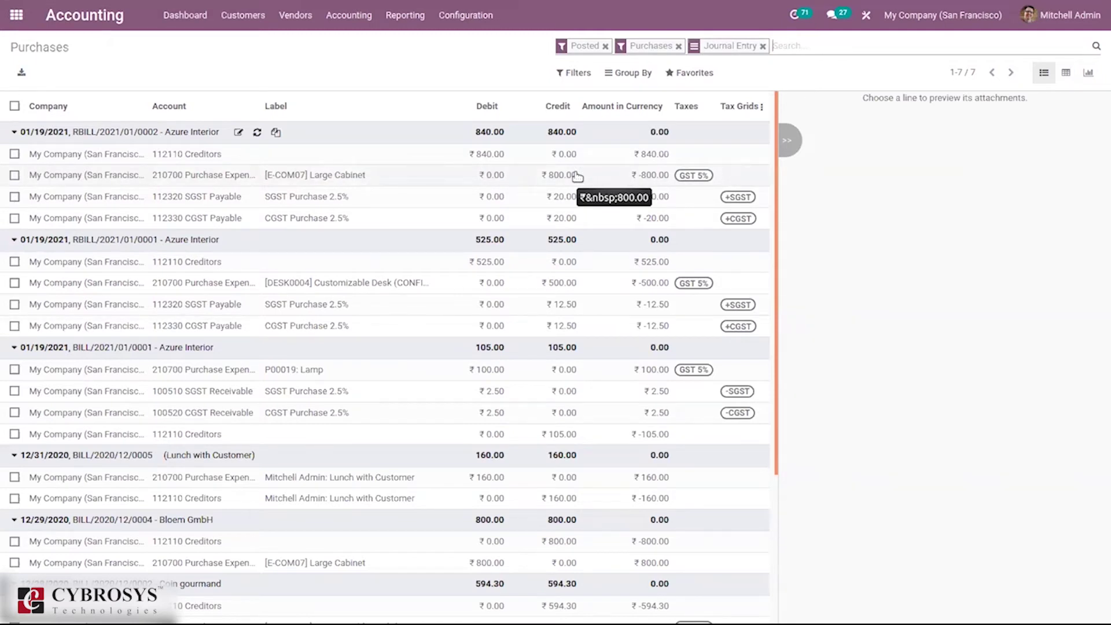
Step: Filter Journal Entries to Purchases instead of Miscellaneous and open RBILL/2021/01/0002 with ₹840.00 due
left_click(336, 12)
left_click(353, 59)
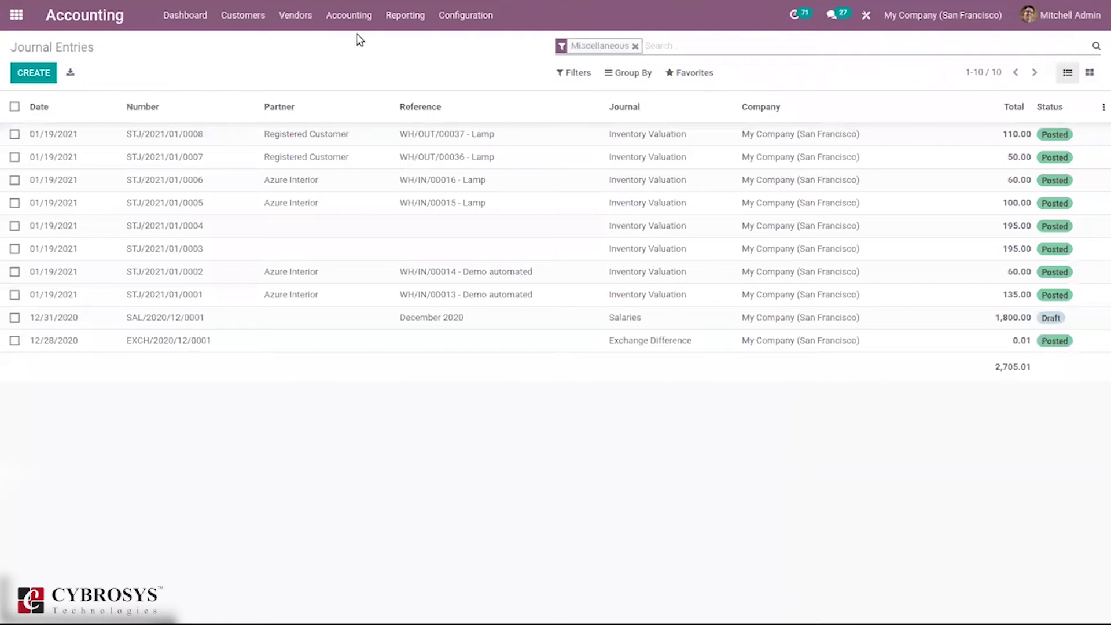
left_click(637, 47)
left_click(576, 73)
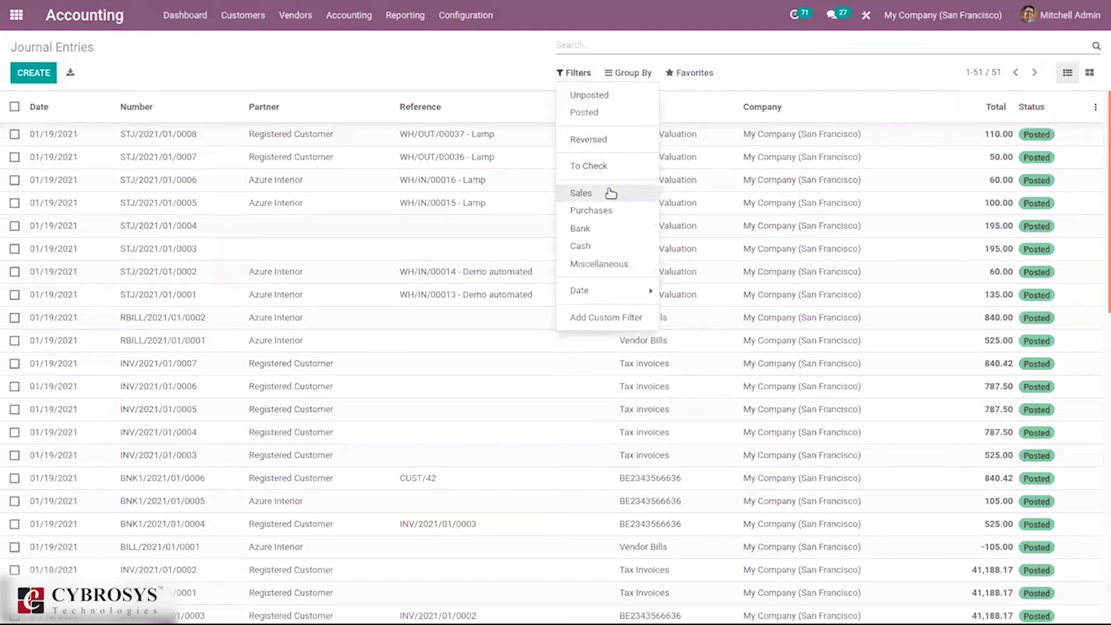
left_click(609, 209)
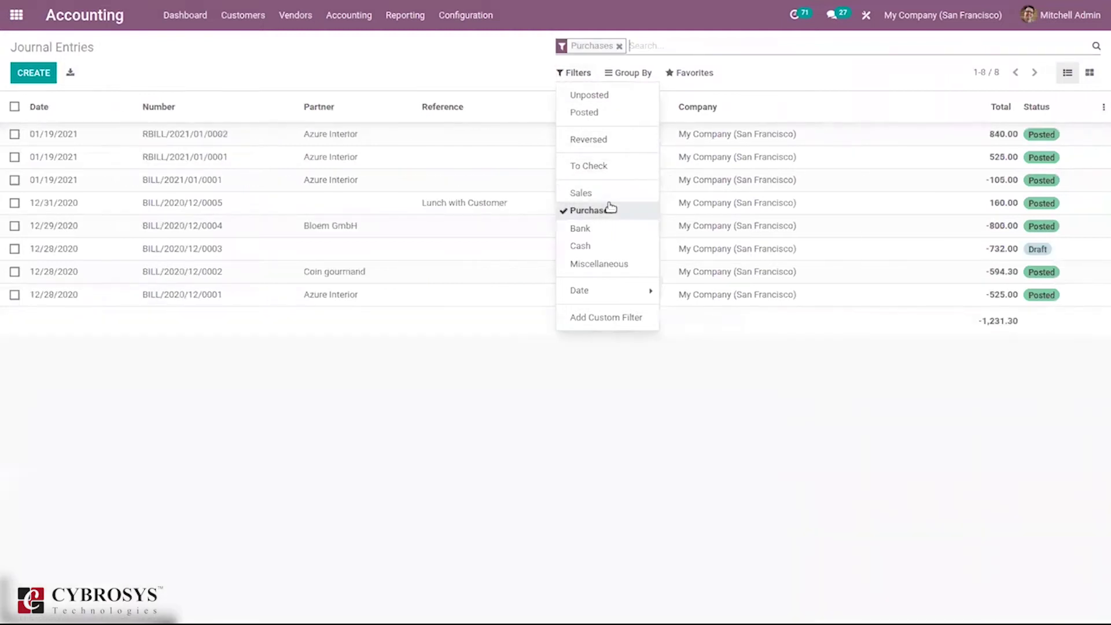
left_click(361, 351)
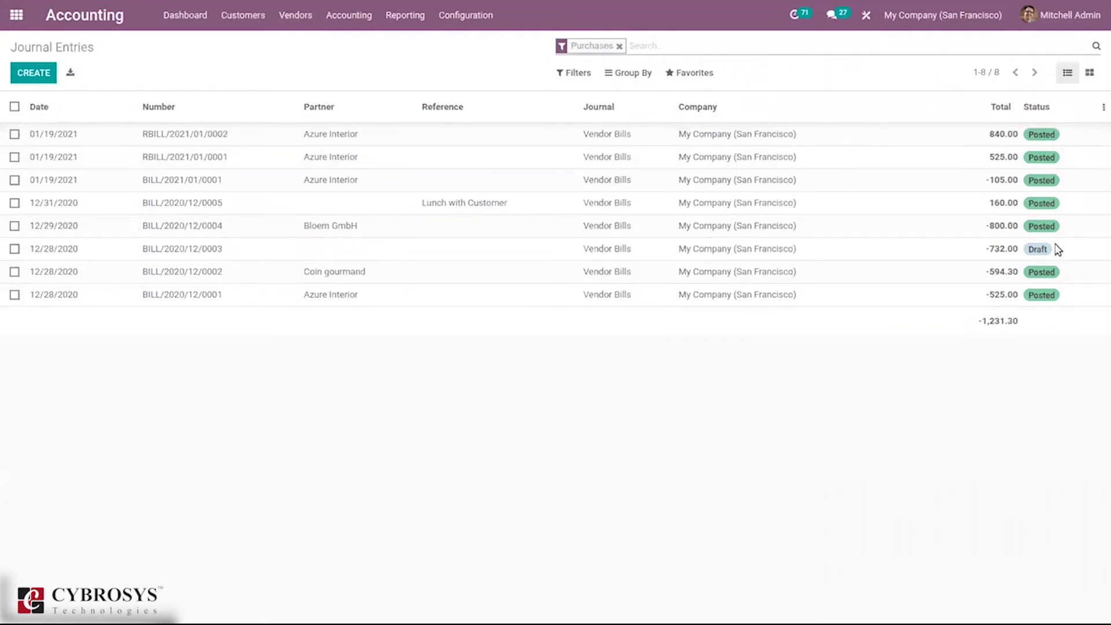
left_click(663, 145)
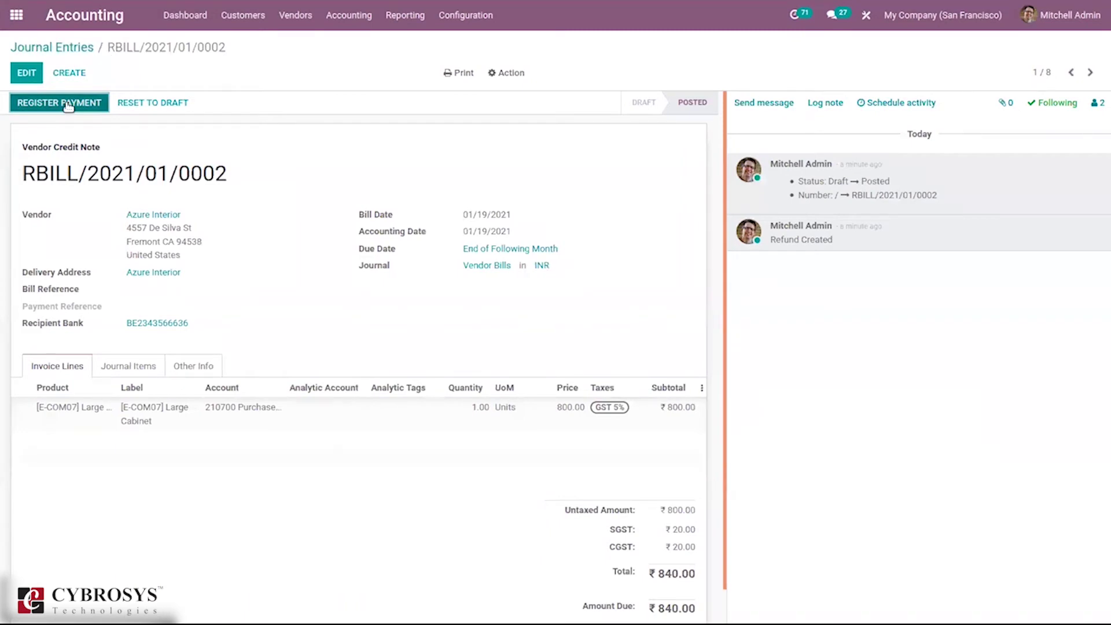
Step: Register the ₹840.00 payment on refund RBILL/2021/01/0002, leaving ₹0.00 due
left_click(296, 14)
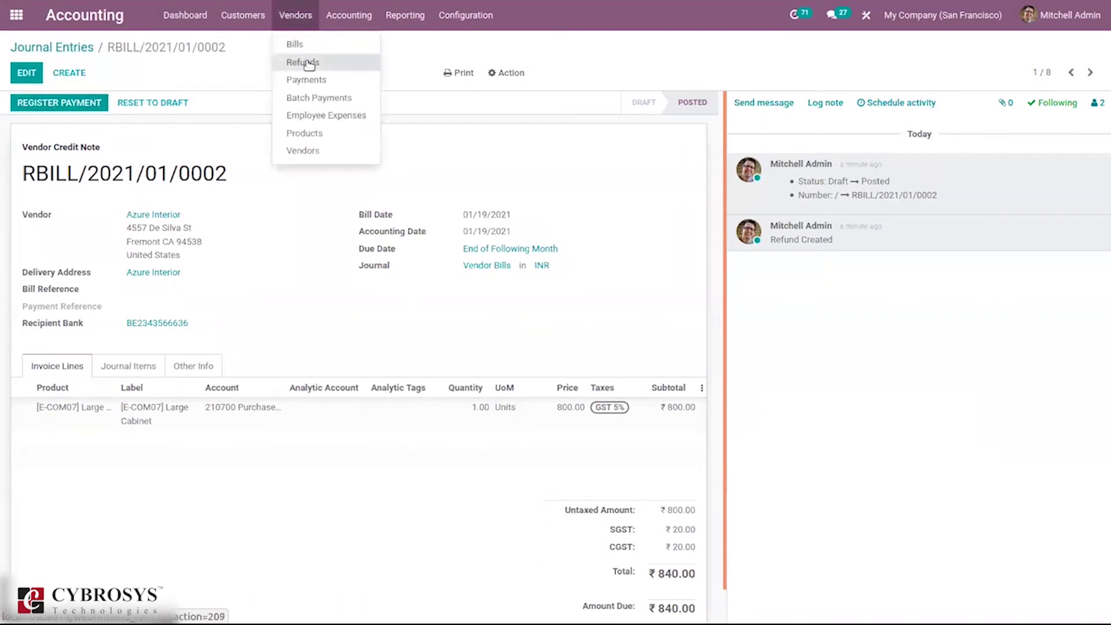
left_click(308, 63)
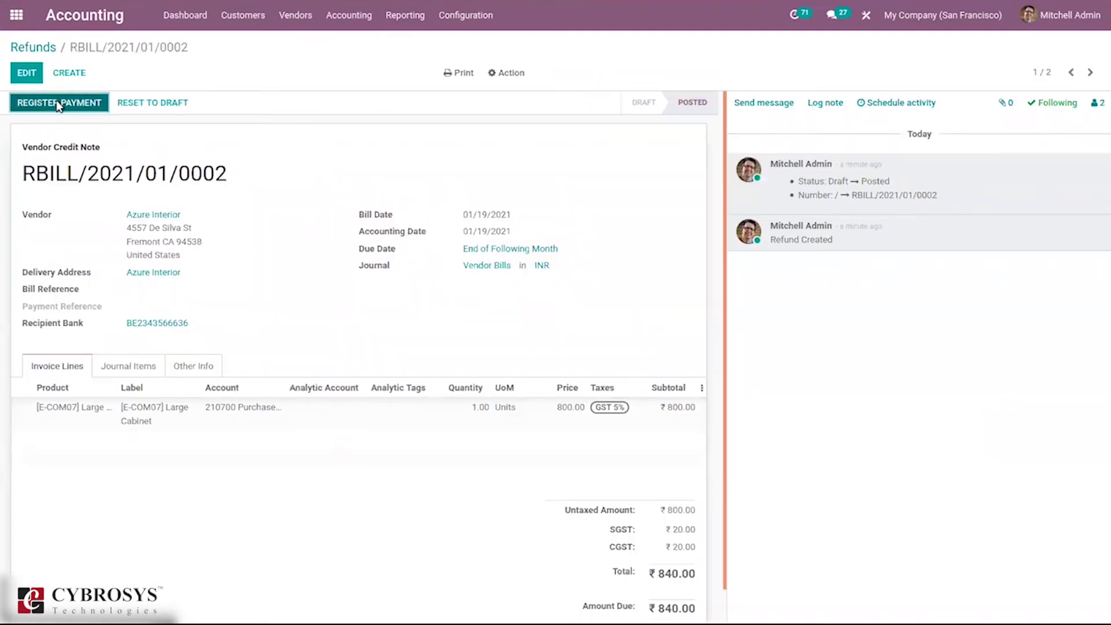
left_click(59, 104)
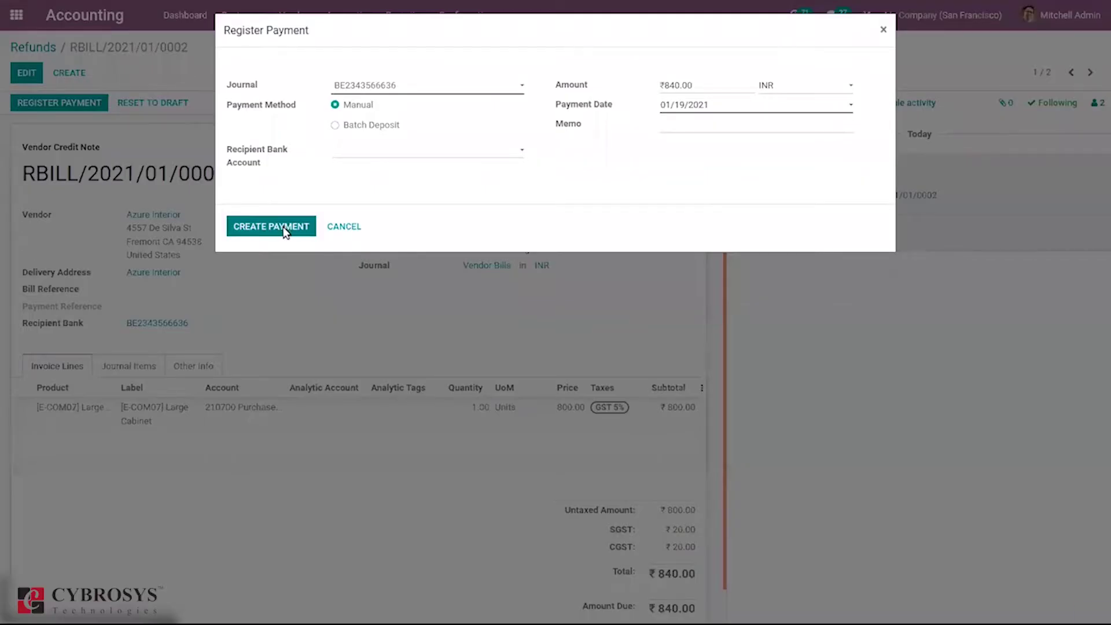
left_click(283, 230)
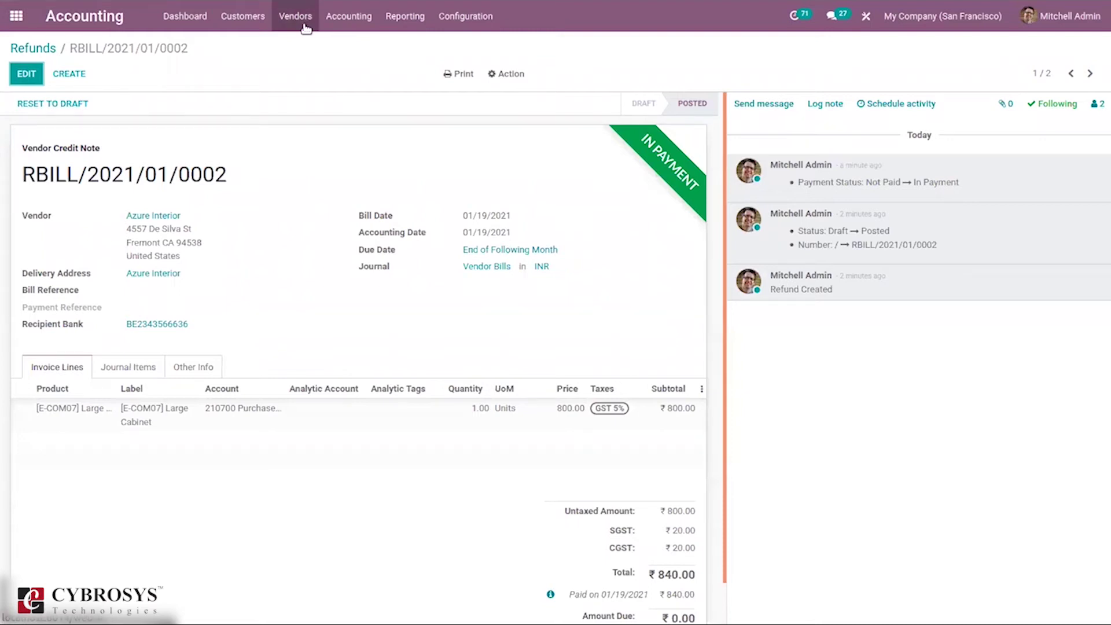
Step: Open vendor bill BILL/2021/01/0001 for ₹105.00 from the Vendors Bills list
left_click(304, 25)
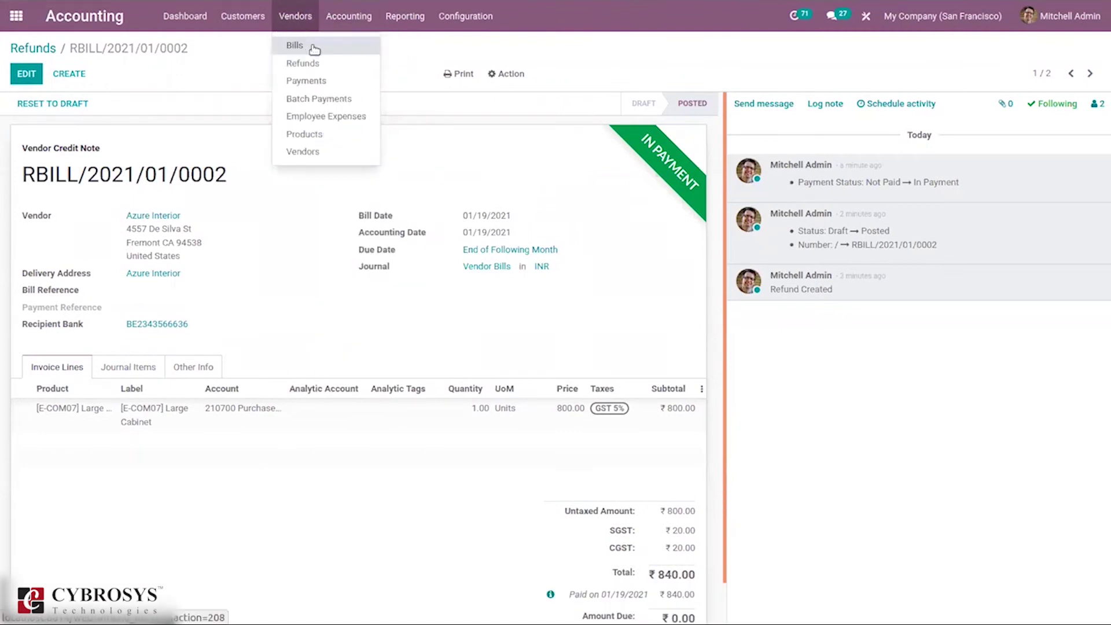
left_click(313, 46)
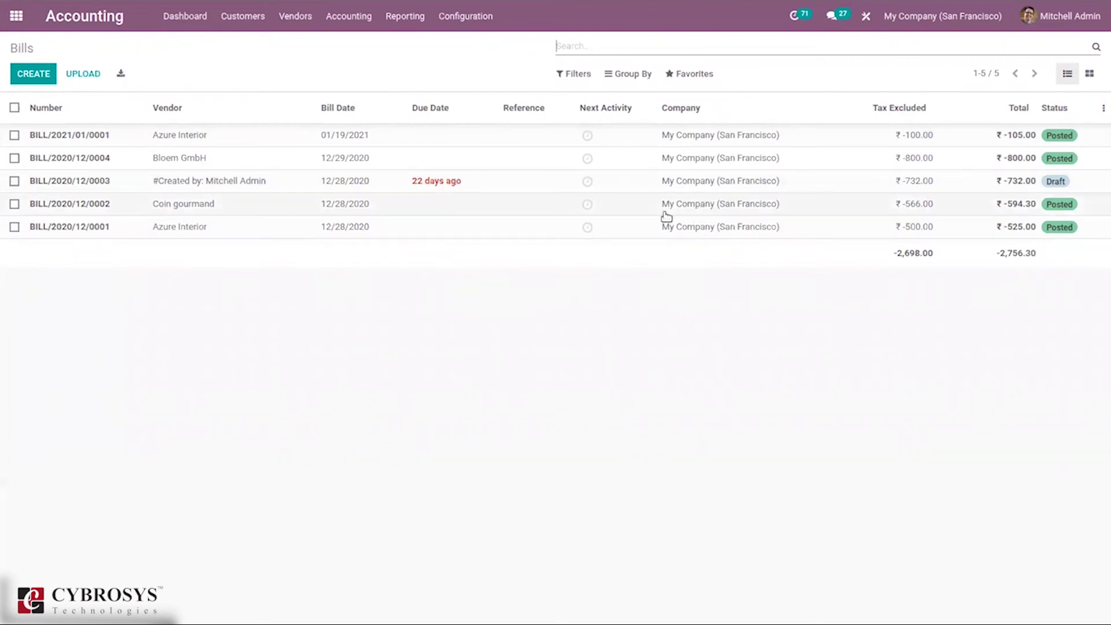
left_click(663, 136)
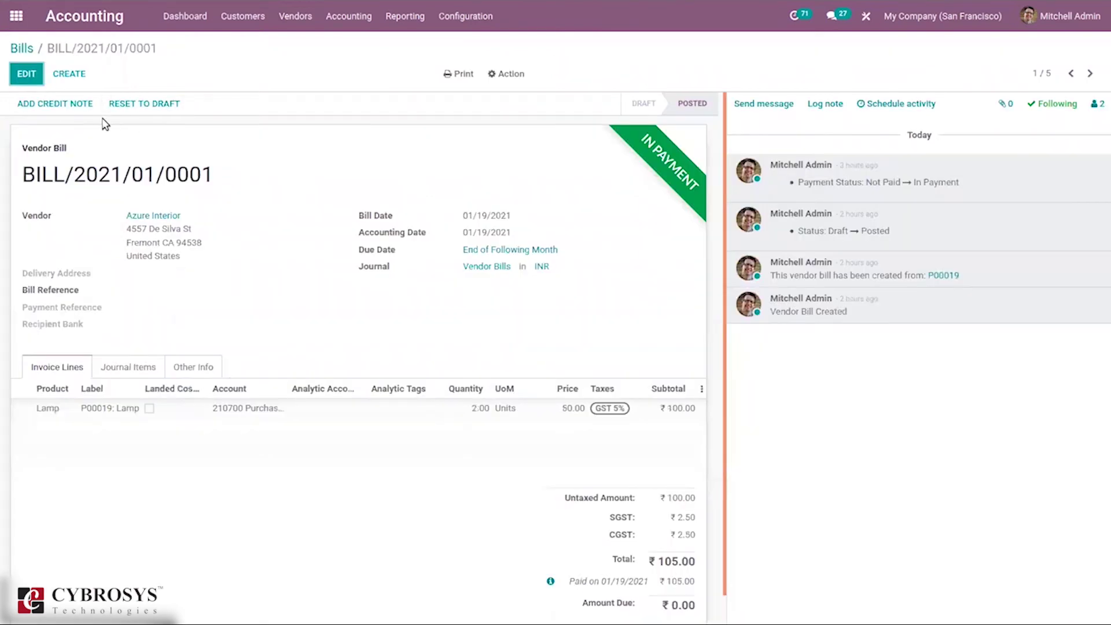
Step: Reverse BILL/2021/01/0001 into a ₹105.00 draft credit note with reason 'refund'
left_click(62, 108)
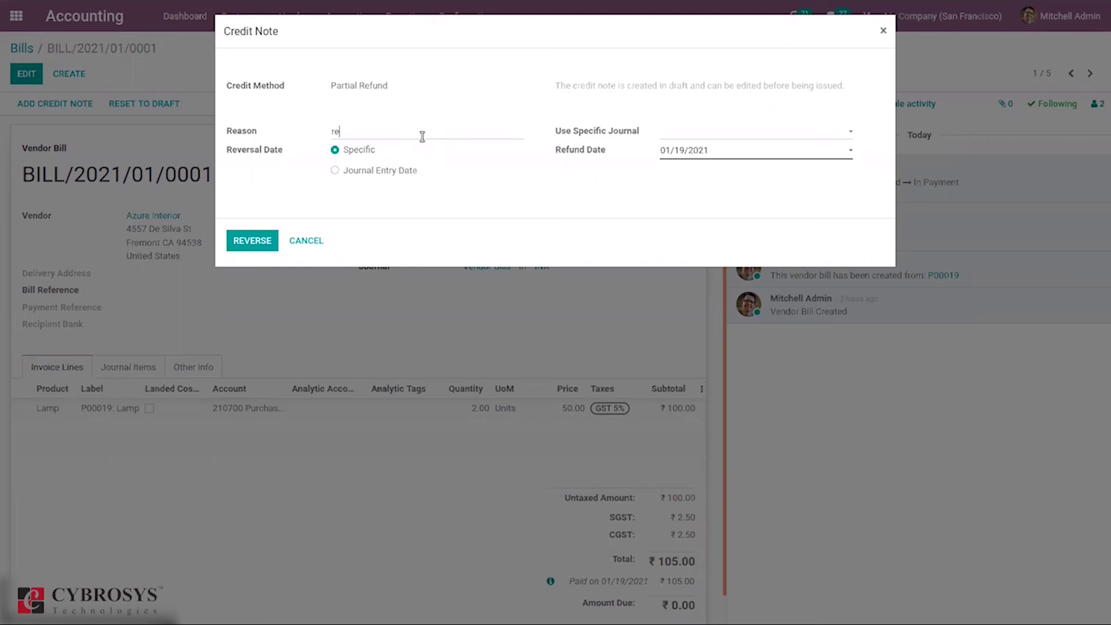
type("nd")
left_click(242, 239)
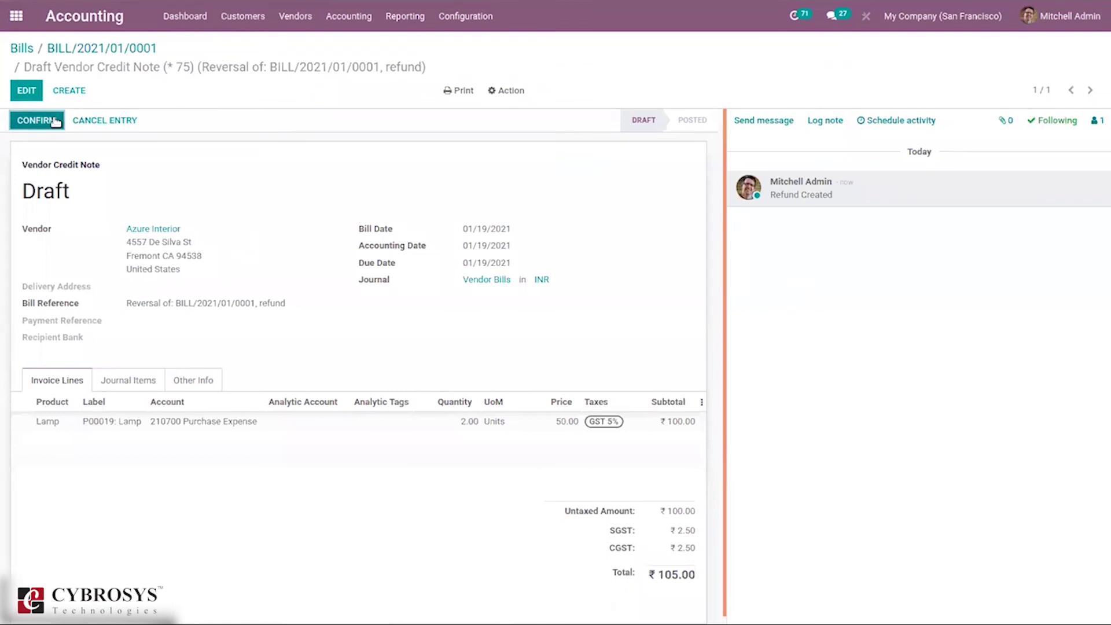
Step: Confirm credit note RBILL/2021/01/0003 and pay its ₹105.00, leaving ₹0.00 due
left_click(27, 92)
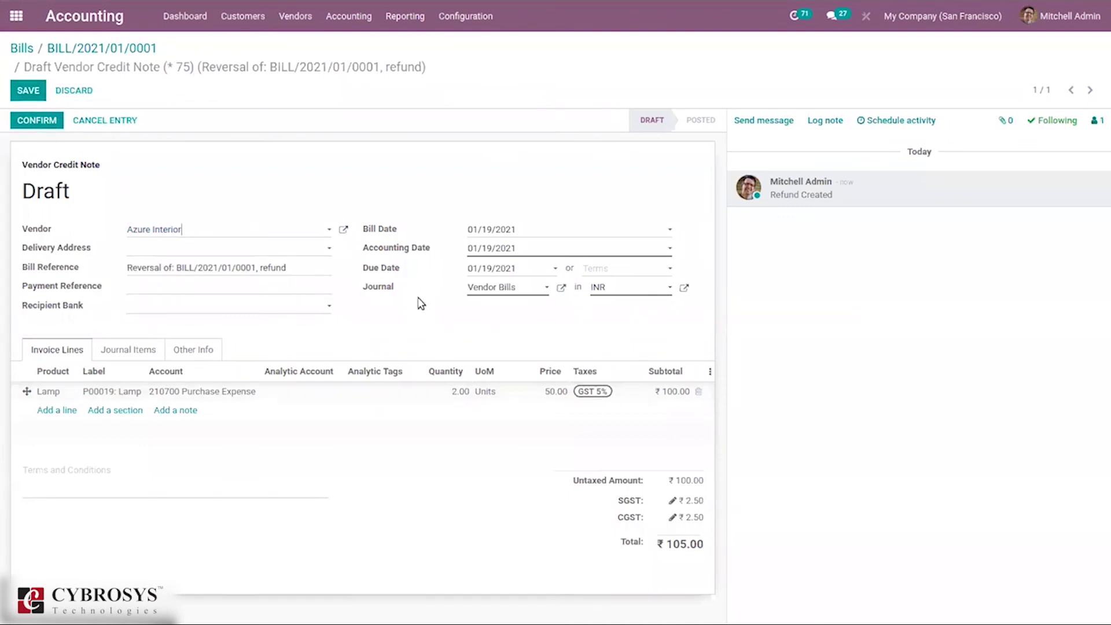
left_click(36, 119)
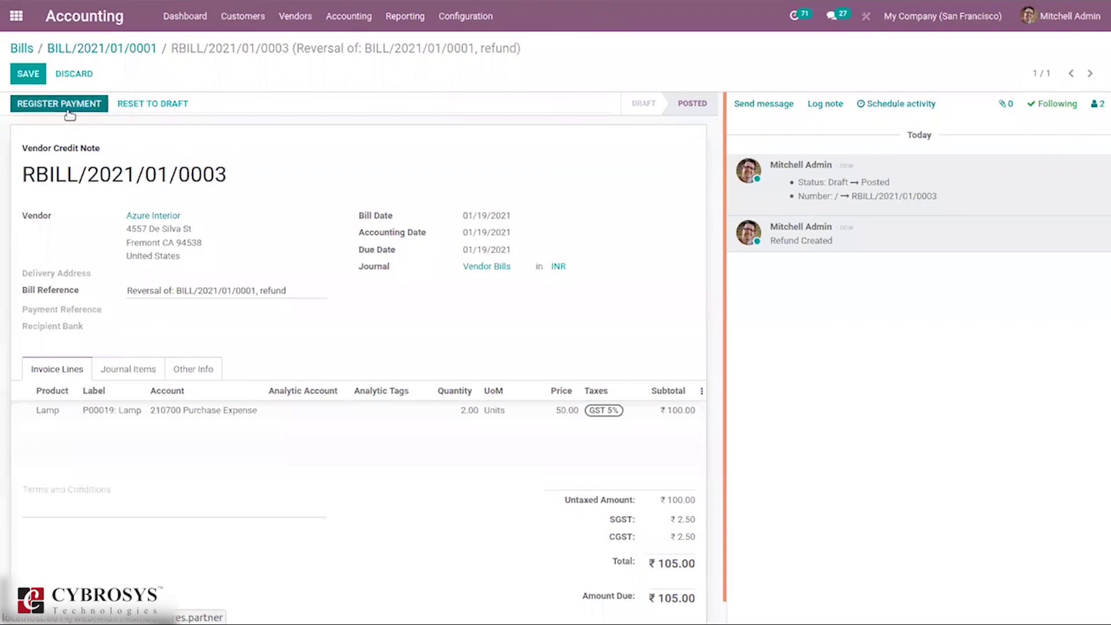
left_click(69, 113)
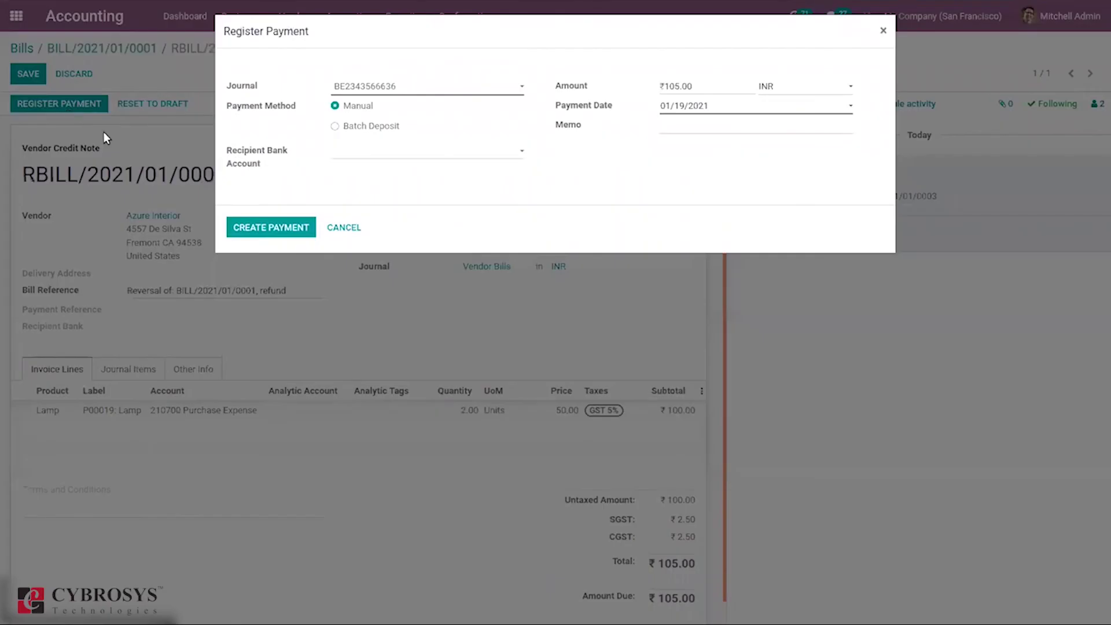
left_click(291, 230)
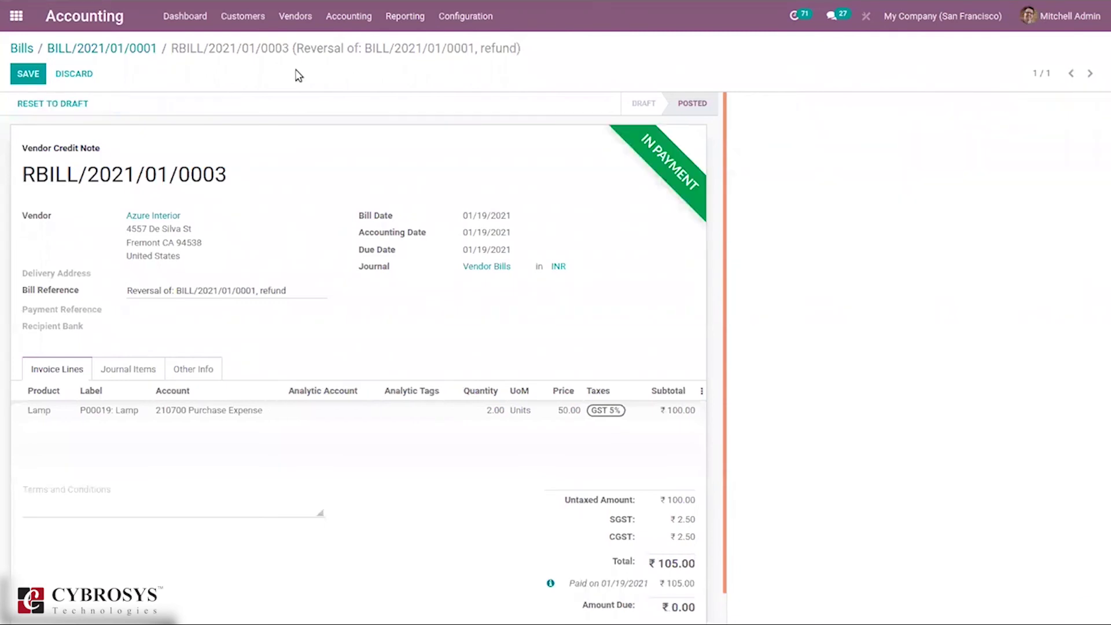
Step: Open the Purchases journal items listing both Azure Interior credit notes
left_click(349, 16)
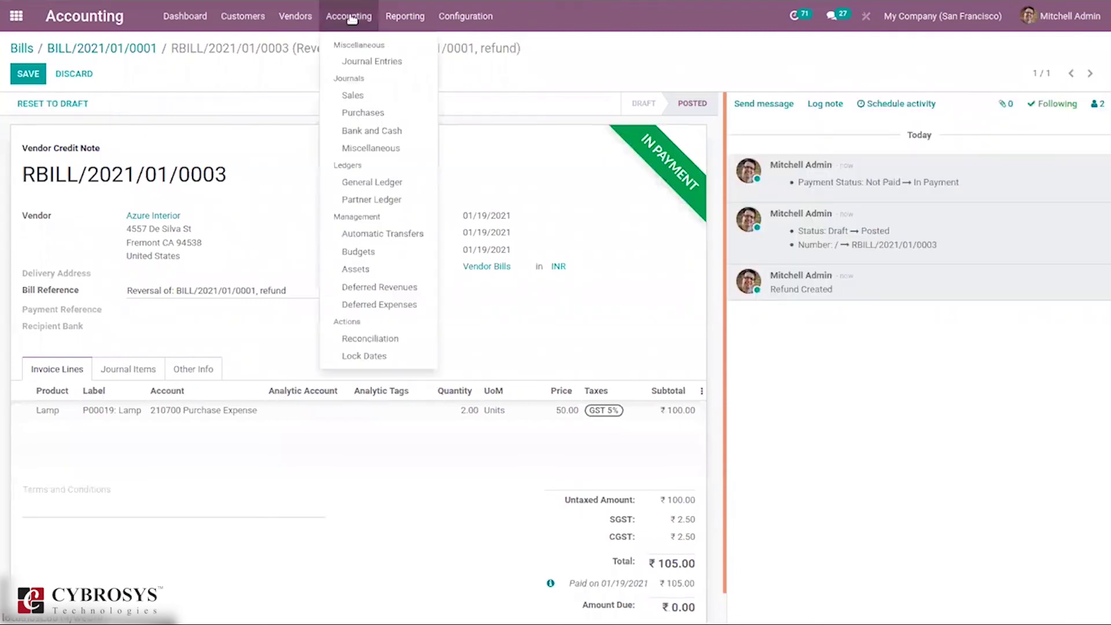
left_click(374, 112)
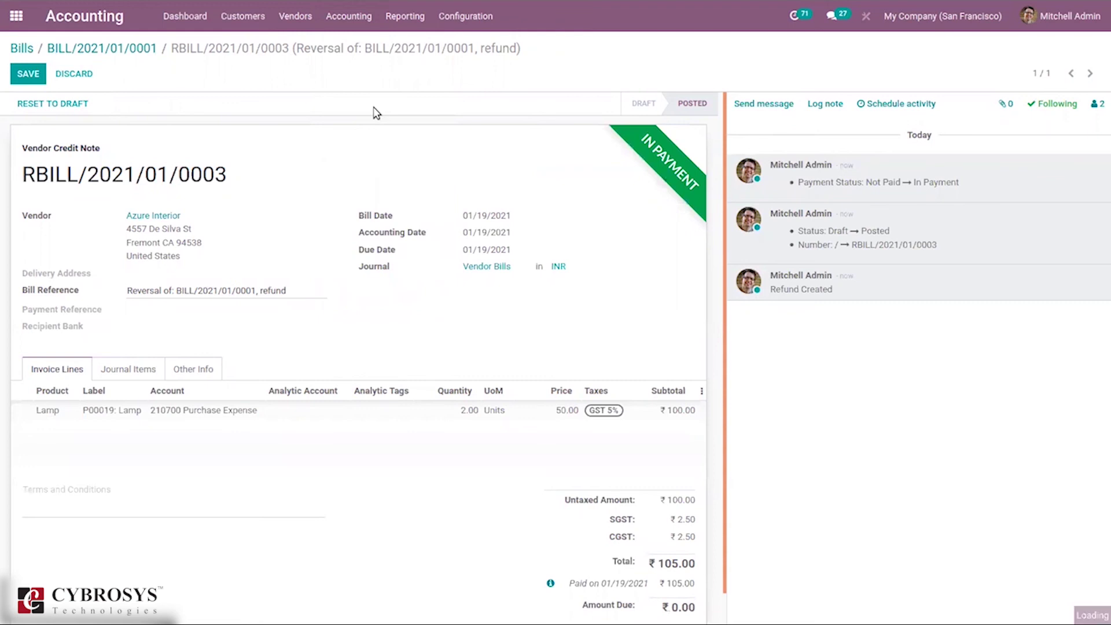